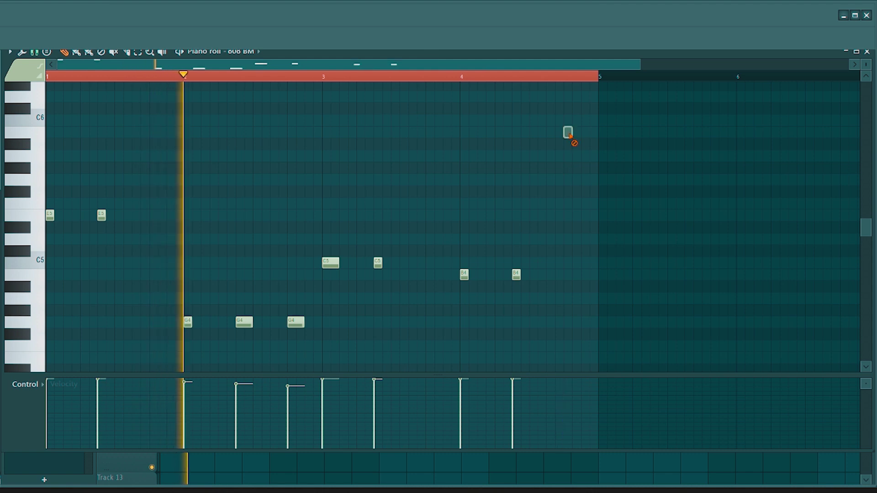
- Add another B4 note to the 808 BM melody near the end of bar 4
{"action": "left_click", "coordinate": [567, 275]}
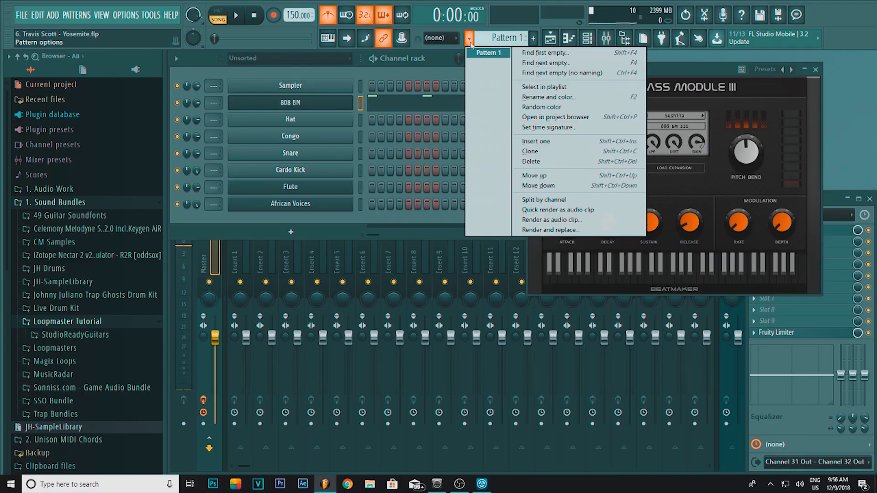
- Name the new pattern Hi Hats and fill the Hat channel with evenly spaced C5 notes
{"action": "key", "text": "F2"}
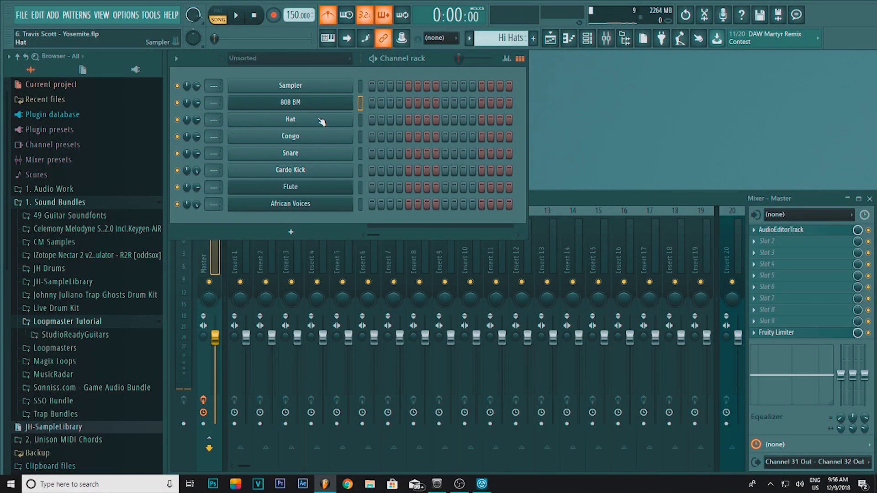
{"action": "right_click", "coordinate": [321, 121]}
{"action": "left_click", "coordinate": [484, 157]}
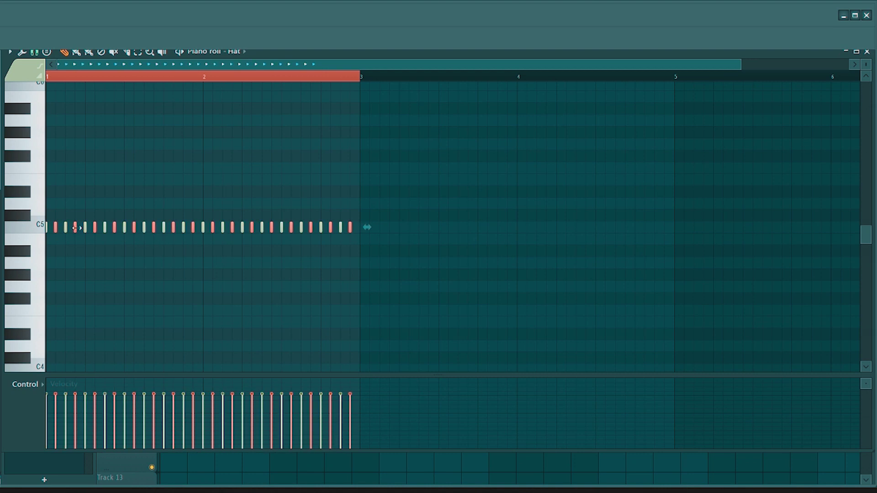
- Repeat the C5 hat notes through bars 3 and 4 and clear the timeline selection
{"action": "left_click_drag", "start_coordinate": [344, 229], "coordinate": [373, 227]}
{"action": "key", "text": "space"}
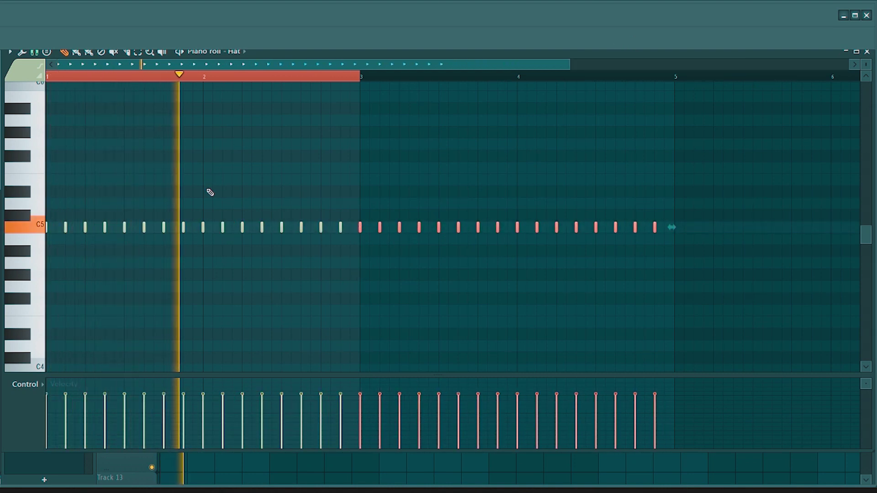
{"action": "left_click", "coordinate": [402, 132], "text": "ctrl"}
{"action": "left_click_drag", "start_coordinate": [360, 75], "coordinate": [48, 75]}
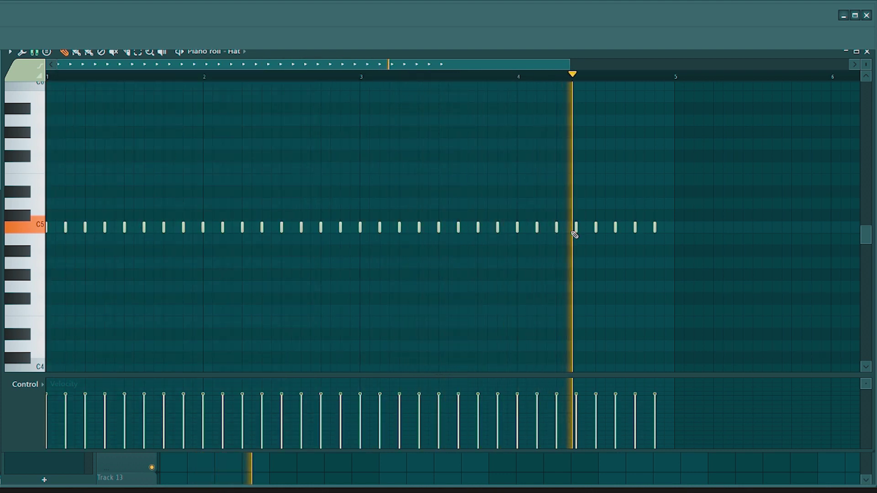
- Turn selected hat notes in the eight-bar pattern into rolls with the arpeggiator, using the Alternate pattern, range 1 and Time sync
{"action": "key", "text": "ctrl+a"}
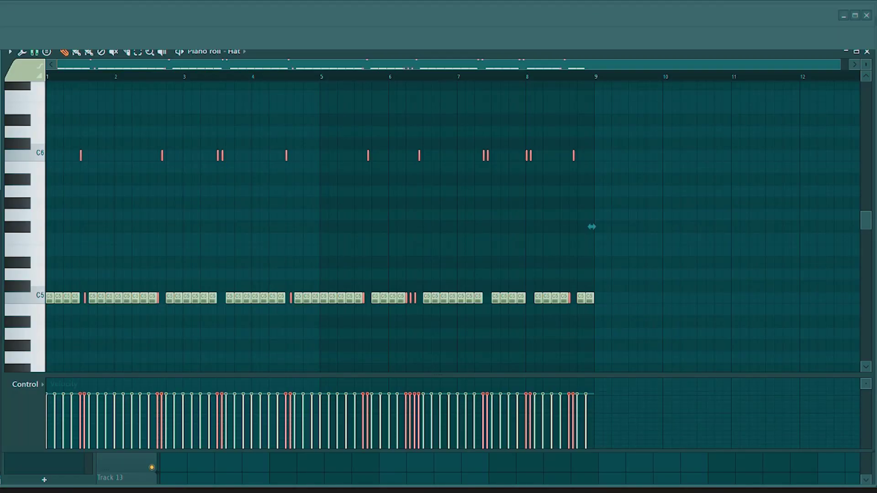
{"action": "left_click_drag", "start_coordinate": [591, 227], "coordinate": [588, 226]}
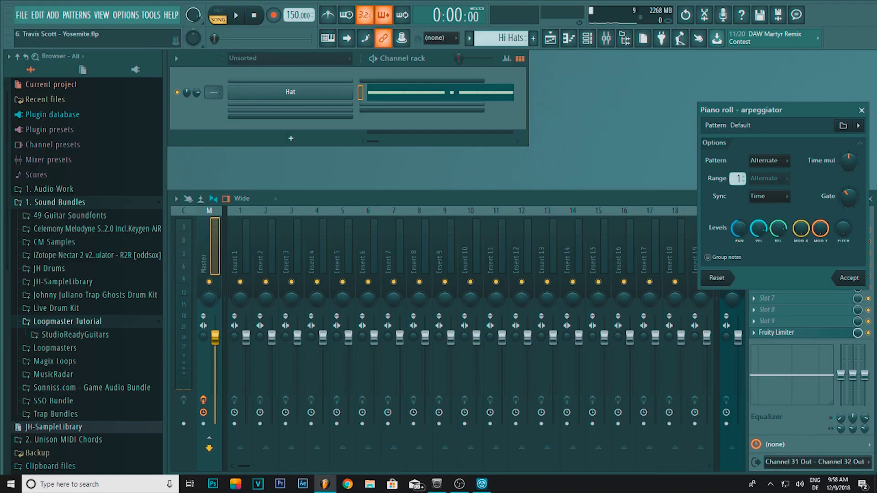
{"action": "left_click", "coordinate": [851, 279]}
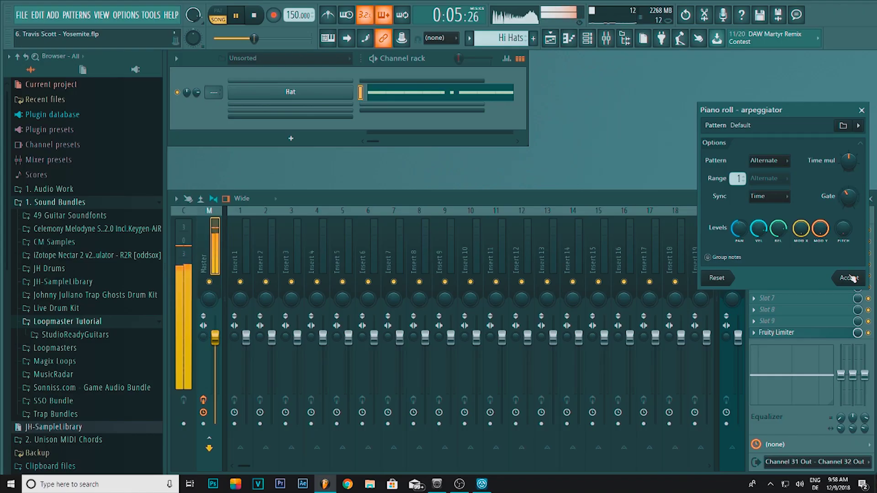
{"action": "left_click", "coordinate": [850, 279]}
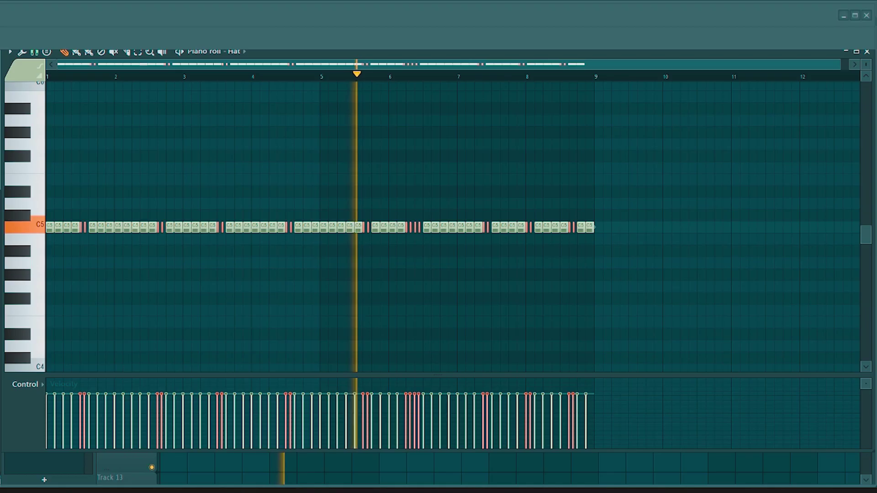
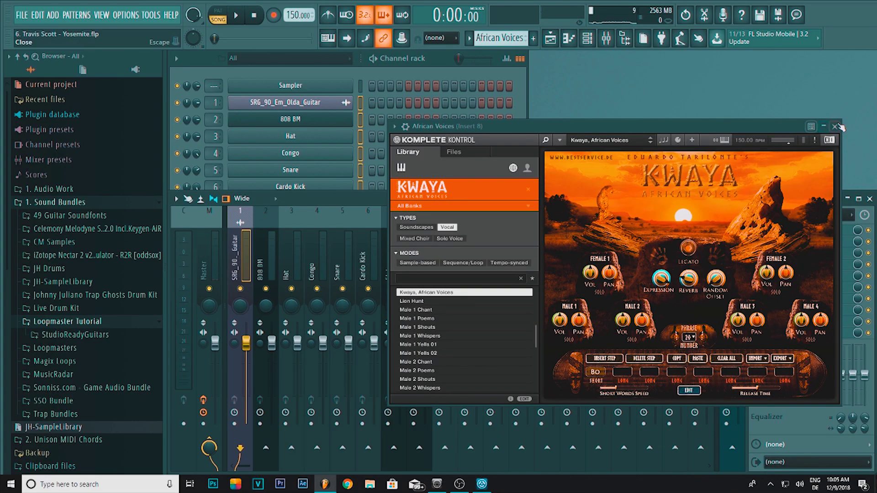
- Close the African Voices plugin and pull the faders of mixer tracks 1 to 8 all the way down together
{"action": "left_click", "coordinate": [838, 124]}
{"action": "left_click", "coordinate": [416, 248]}
{"action": "left_click_drag", "start_coordinate": [249, 282], "coordinate": [237, 263]}
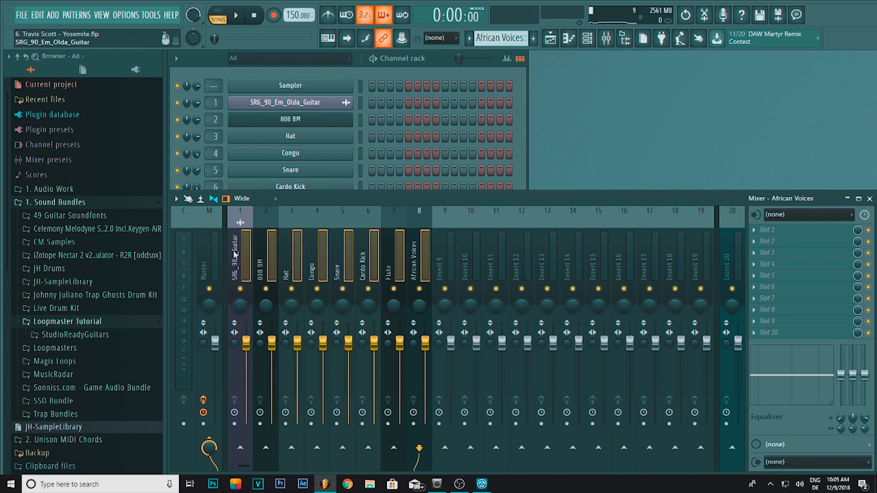
{"action": "left_click_drag", "start_coordinate": [425, 343], "coordinate": [426, 418]}
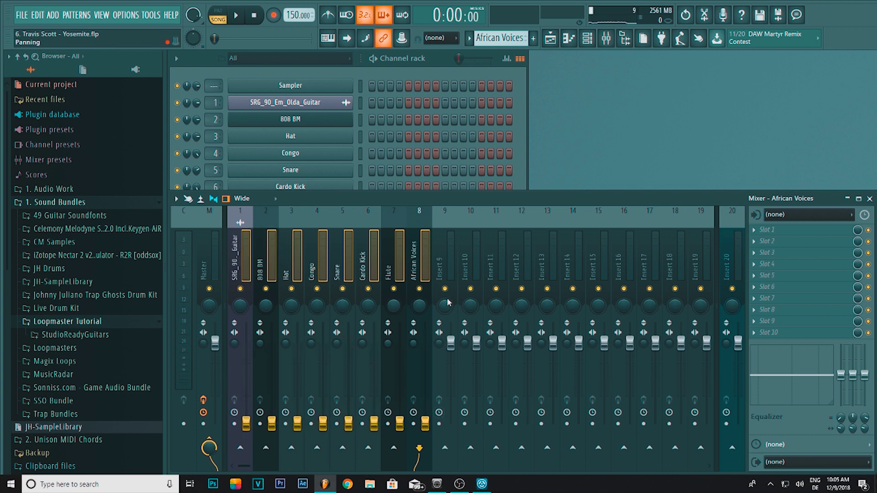
{"action": "left_click", "coordinate": [447, 269]}
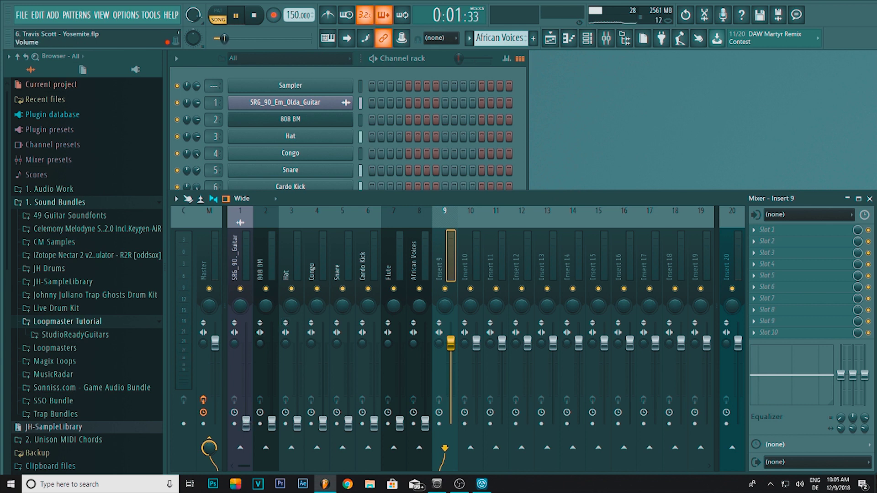
- Raise the guitar track's fader and add Fruity Flanger with the Chorusy preset to its first effect slot
{"action": "left_click_drag", "start_coordinate": [246, 423], "coordinate": [246, 390]}
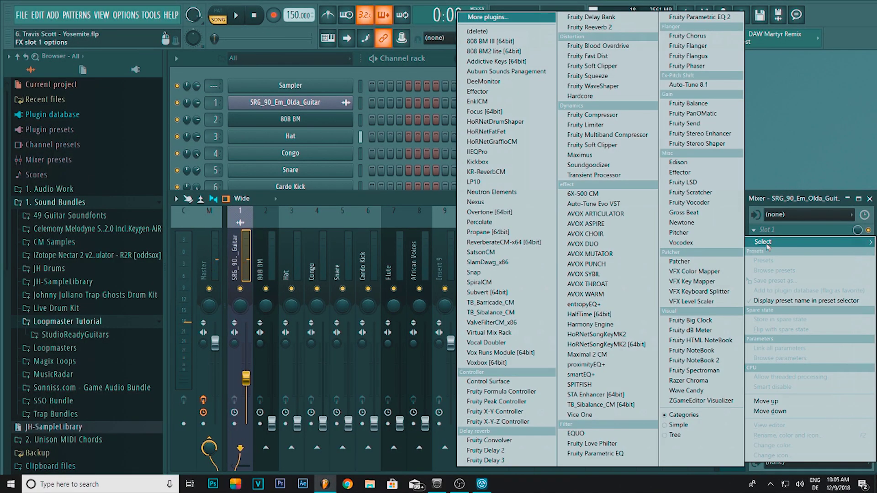
{"action": "left_click", "coordinate": [690, 46]}
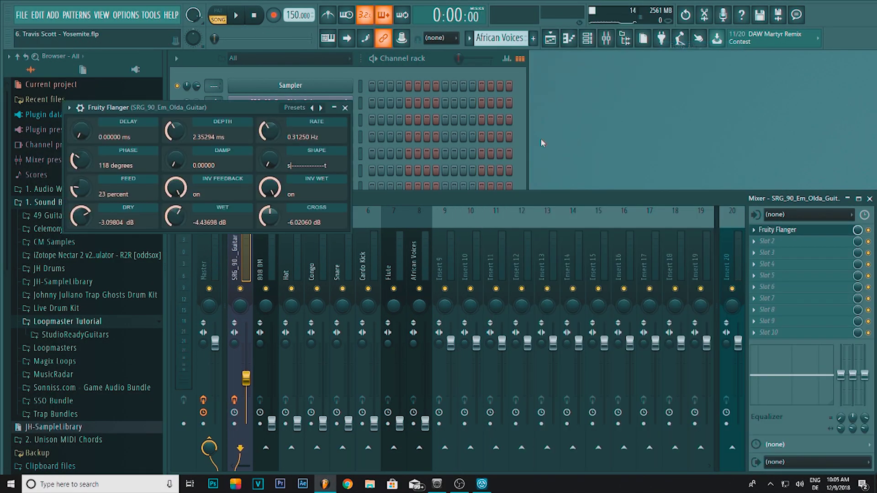
{"action": "left_click", "coordinate": [322, 109]}
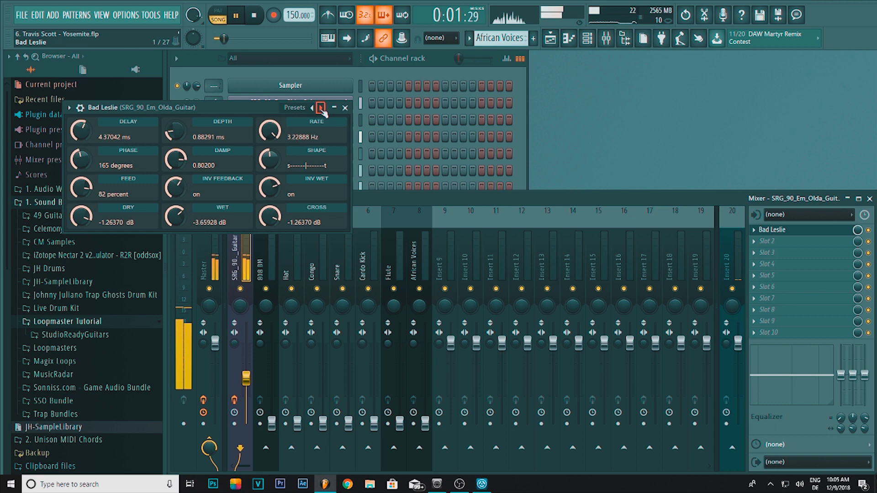
{"action": "left_click", "coordinate": [322, 109]}
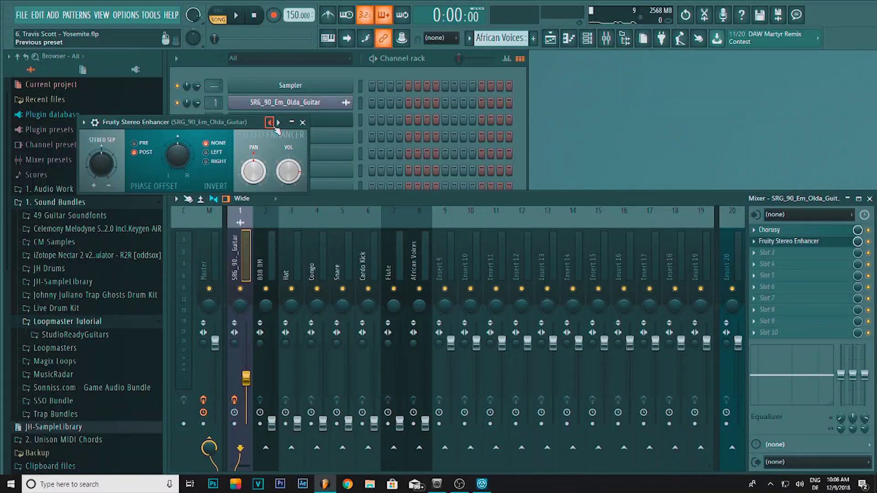
- Load the For strings preset in the guitar track's Fruity Stereo Enhancer
{"action": "left_click", "coordinate": [274, 122]}
{"action": "left_click", "coordinate": [301, 140]}
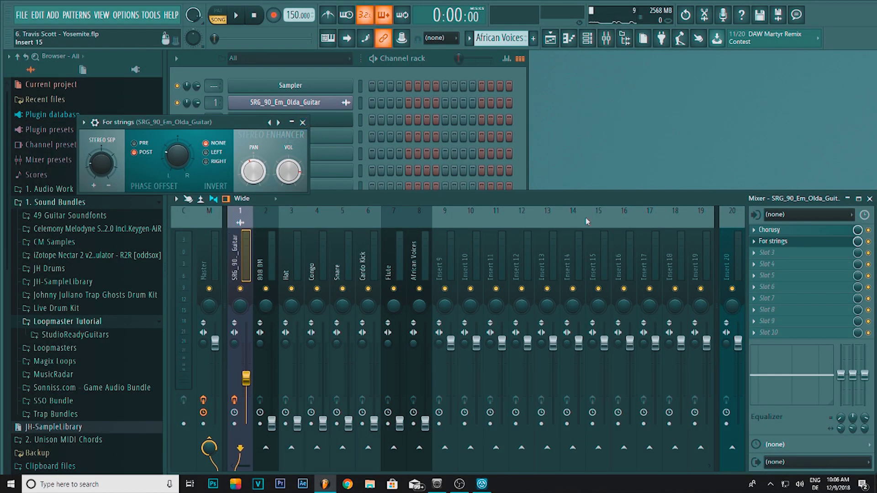
- Raise the 808 BM track's fader and add Fruity Parametric EQ 2 to its first effect slot
{"action": "left_click", "coordinate": [272, 425]}
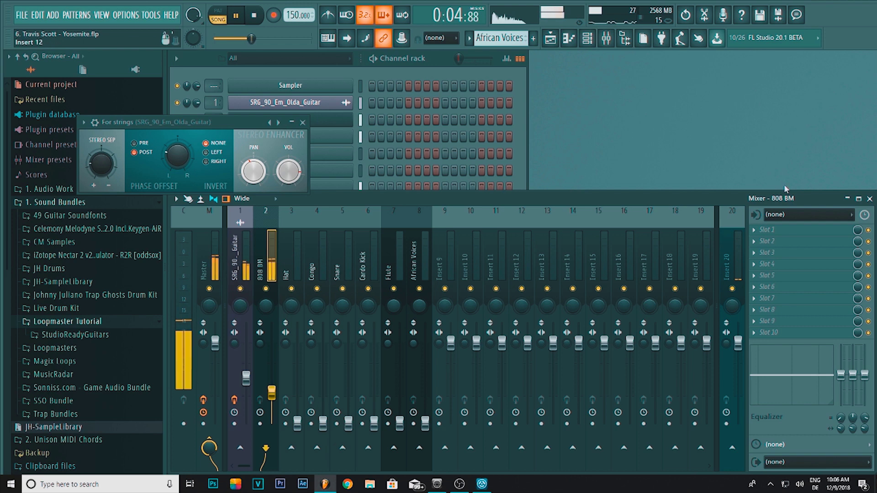
{"action": "left_click", "coordinate": [763, 230]}
{"action": "left_click", "coordinate": [703, 20]}
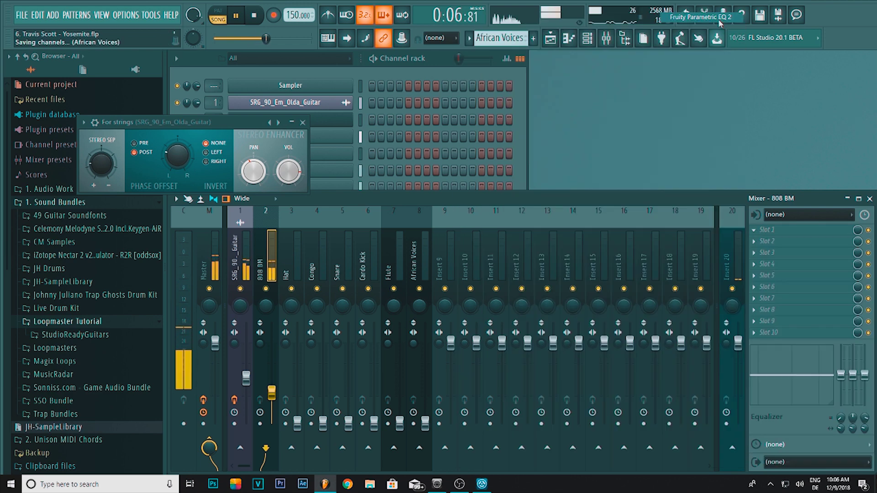
- Set EQ band 1 on the 808 BM to a steeper high pass at about 42 Hz
{"action": "right_click", "coordinate": [145, 229]}
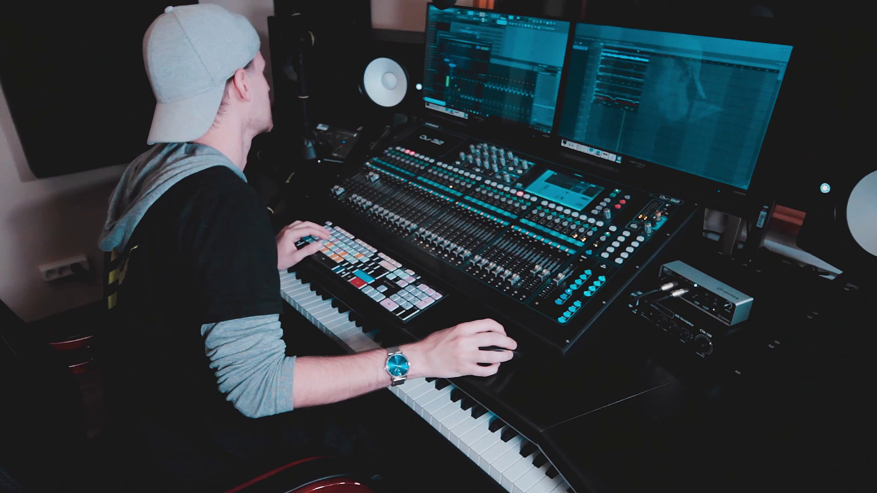
{"action": "left_click", "coordinate": [201, 277]}
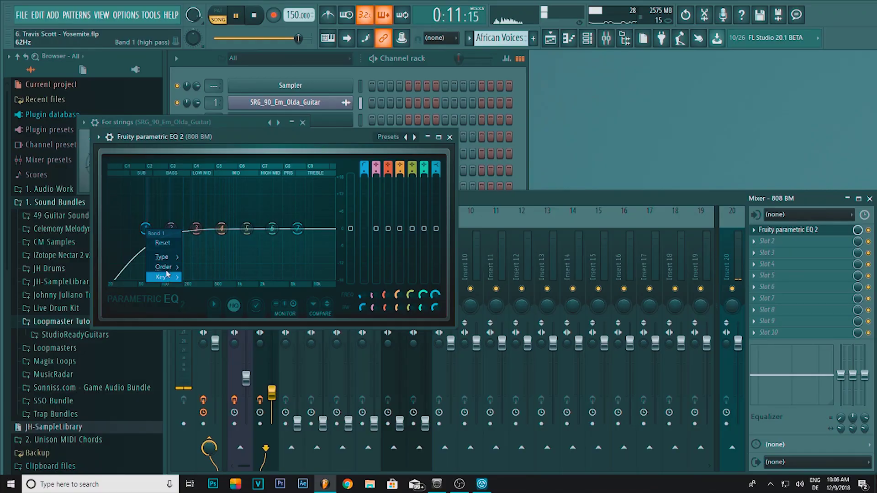
{"action": "mouse_move", "coordinate": [165, 267]}
{"action": "left_click", "coordinate": [201, 268]}
{"action": "left_click_drag", "start_coordinate": [147, 229], "coordinate": [134, 229]}
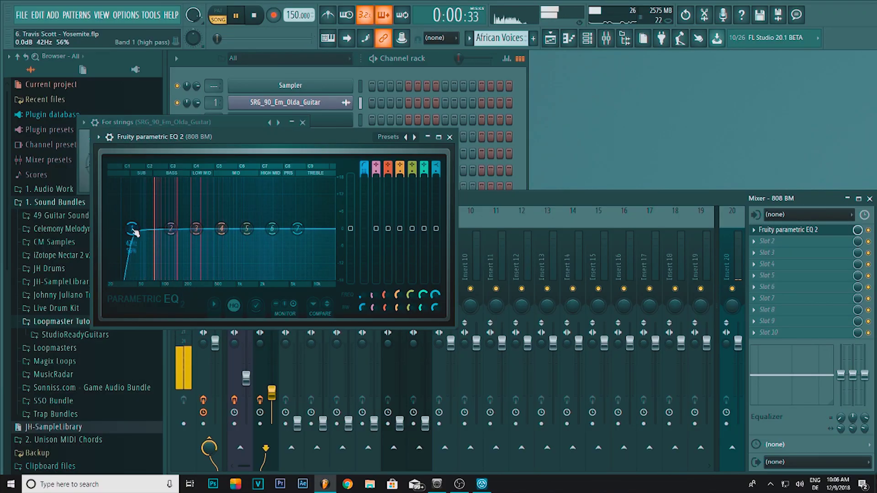
- Low-pass the 808 BM with EQ band 7 and boost band 3 by about 4.6 dB at 82 Hz
{"action": "right_click", "coordinate": [298, 229]}
{"action": "mouse_move", "coordinate": [315, 257]}
{"action": "left_click", "coordinate": [357, 267]}
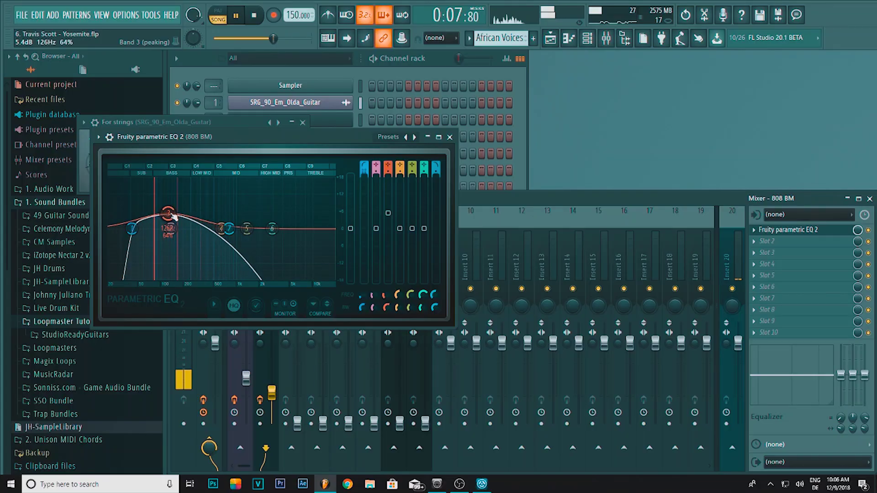
{"action": "left_click_drag", "start_coordinate": [174, 217], "coordinate": [159, 218]}
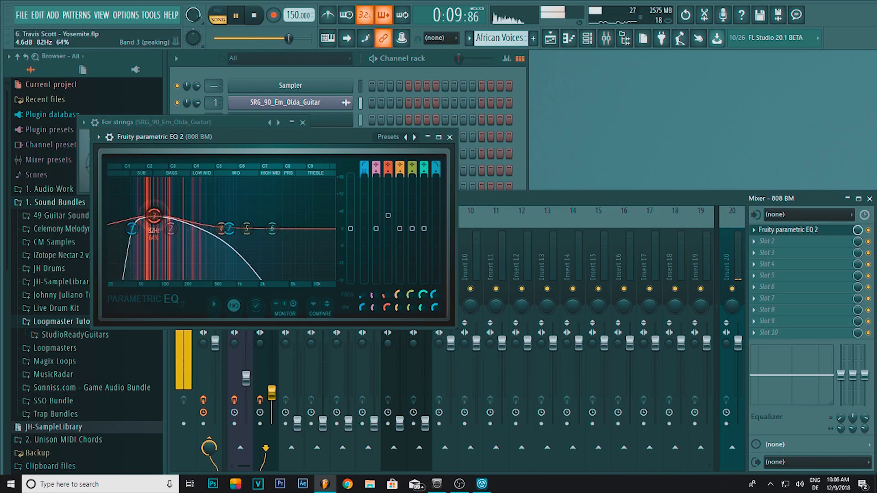
{"action": "left_click", "coordinate": [450, 137]}
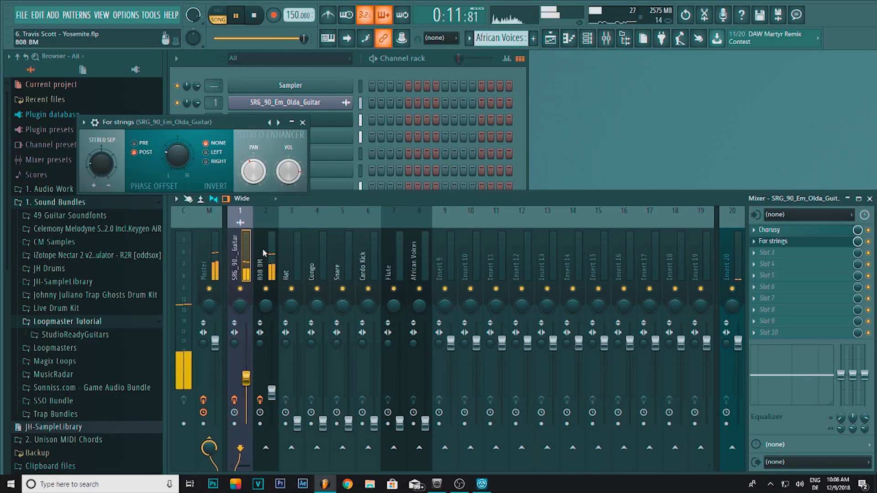
- Set the 808 BM track's fader to about -16.7 dB and play the song
{"action": "left_click", "coordinate": [272, 392]}
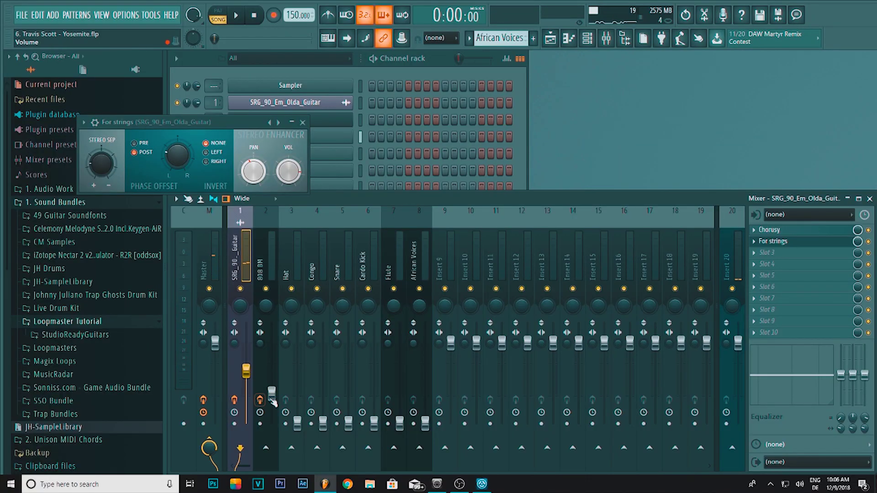
{"action": "left_click", "coordinate": [271, 394]}
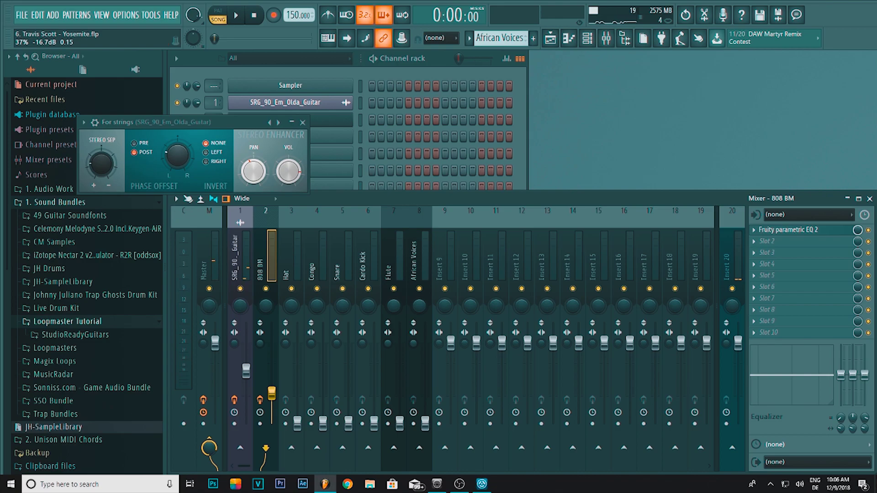
{"action": "key", "text": "space"}
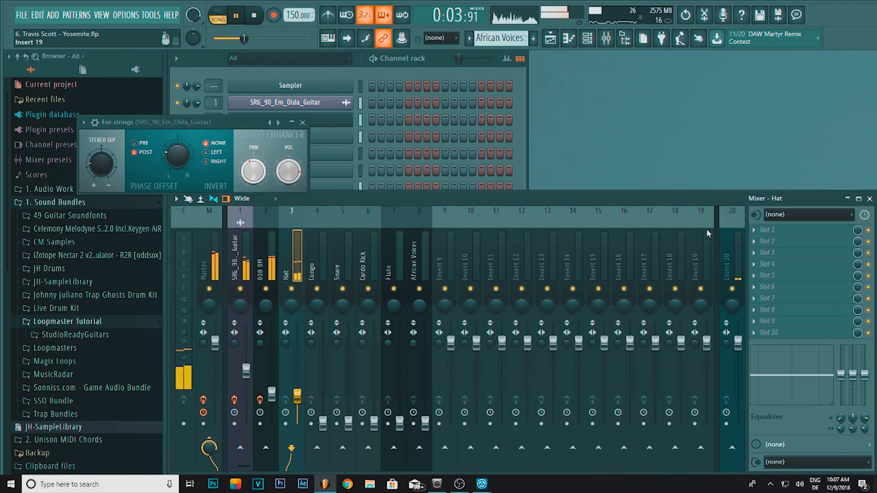
- Add Fruity Reeverb 2 and Fruity Stereo Enhancer to the Hat track's first two effect slots
{"action": "left_click", "coordinate": [771, 229]}
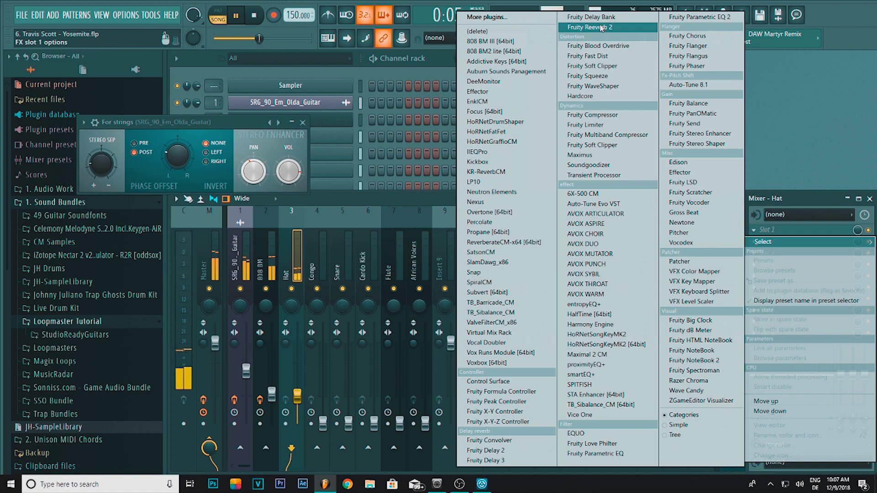
{"action": "left_click", "coordinate": [602, 29]}
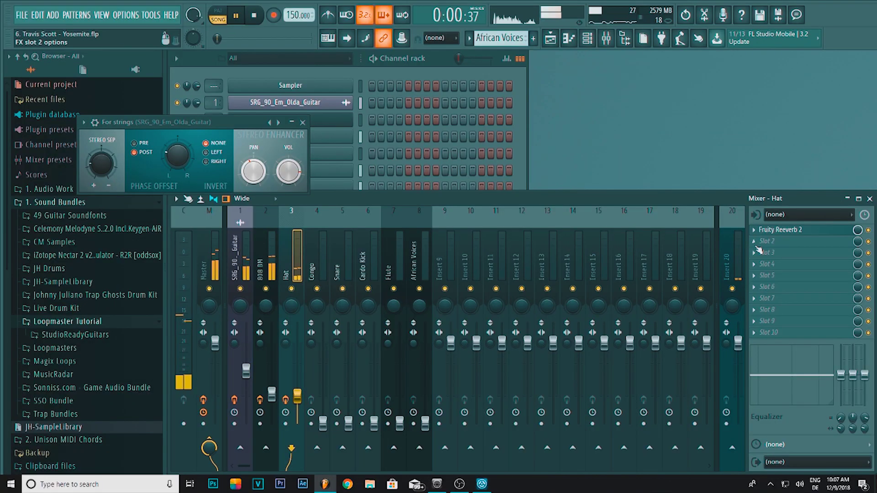
{"action": "left_click", "coordinate": [760, 247]}
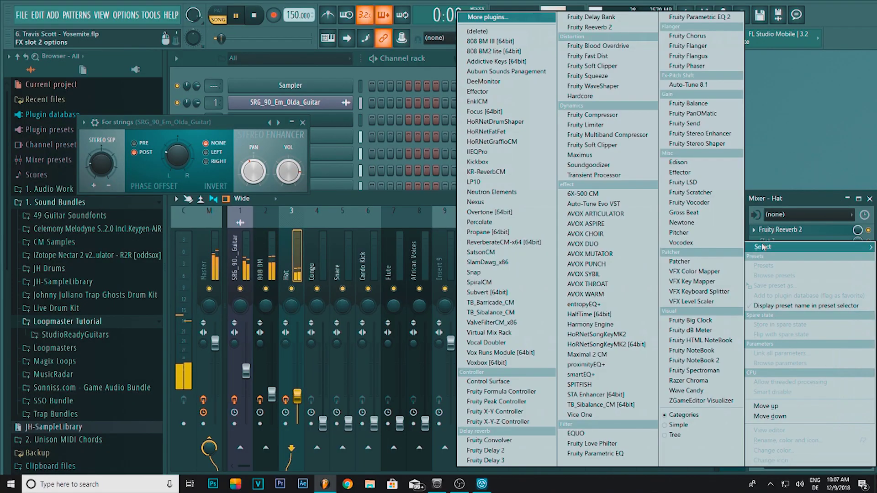
{"action": "left_click", "coordinate": [732, 133]}
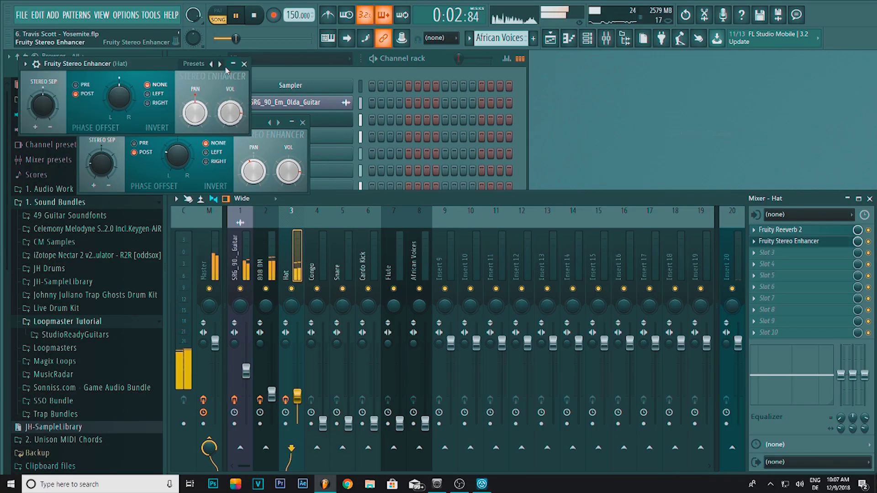
{"action": "left_click", "coordinate": [243, 63]}
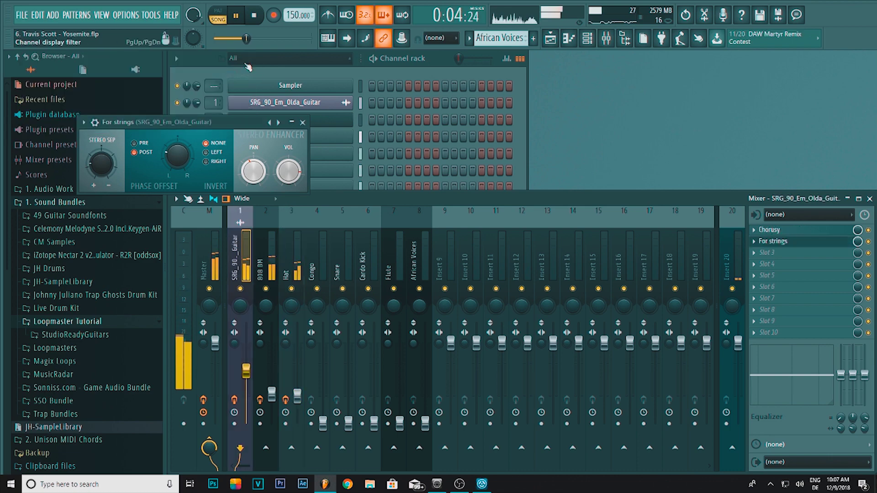
- Adjust the Hat track's level and raise the Congo track's fader
{"action": "left_click", "coordinate": [299, 384]}
{"action": "left_click_drag", "start_coordinate": [323, 421], "coordinate": [323, 373]}
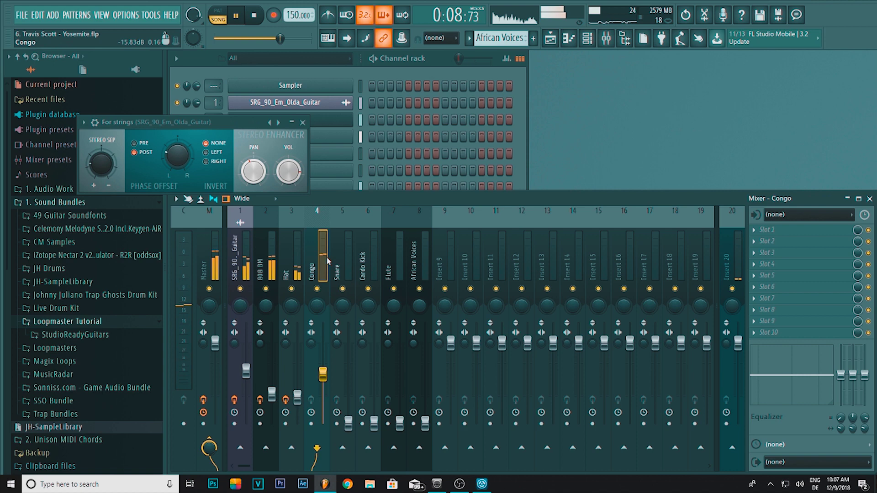
- Add Fruity Reeverb 2 and Fruity Parametric EQ 2 to the Congo track's first two effect slots
{"action": "left_click", "coordinate": [774, 240]}
{"action": "left_click", "coordinate": [607, 27]}
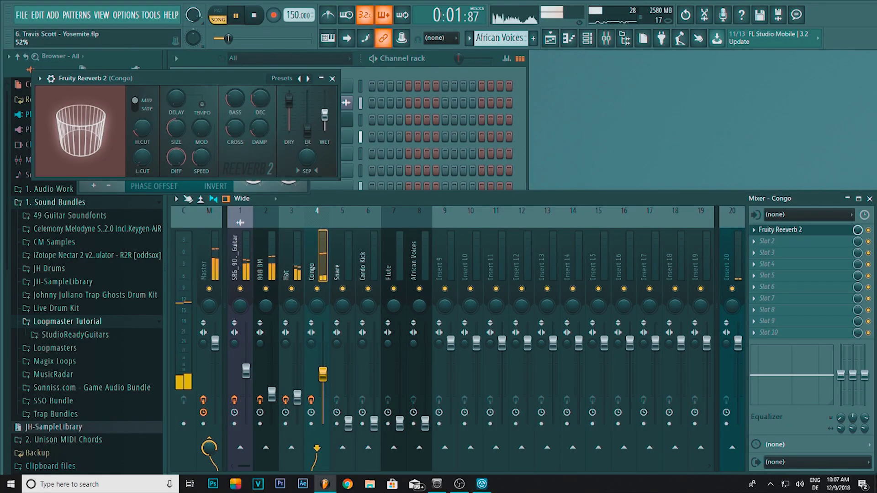
{"action": "left_click", "coordinate": [772, 245]}
{"action": "left_click", "coordinate": [712, 20]}
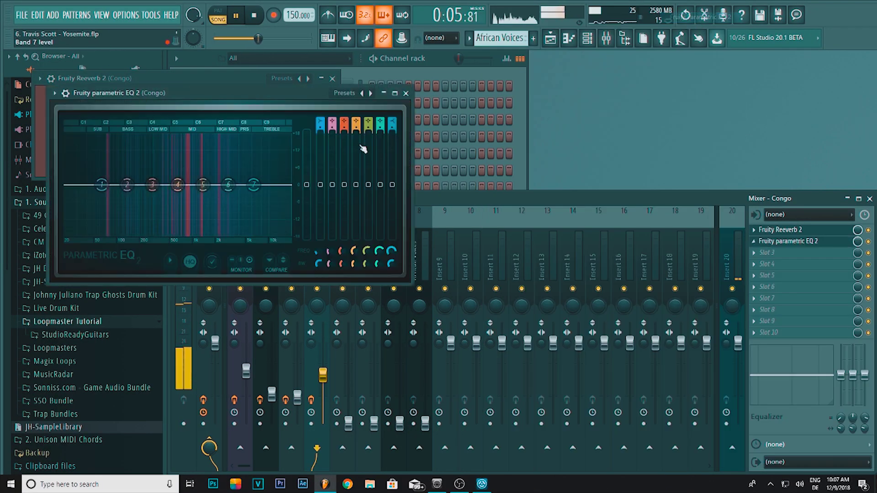
- Boost the Congo's EQ band 5 in the high mids and high-pass the lows with band 1, changing its filter order
{"action": "left_click_drag", "start_coordinate": [203, 184], "coordinate": [236, 159]}
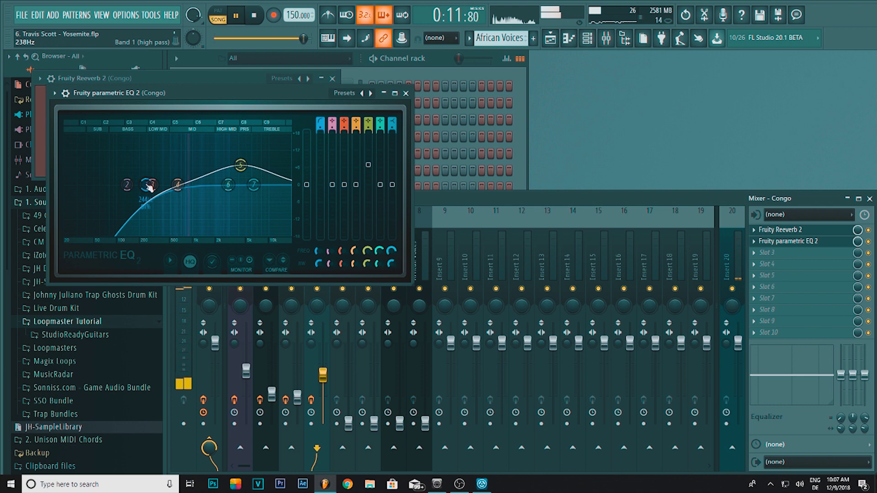
{"action": "right_click", "coordinate": [147, 185]}
{"action": "mouse_move", "coordinate": [165, 223]}
{"action": "left_click", "coordinate": [203, 224]}
{"action": "left_click_drag", "start_coordinate": [145, 185], "coordinate": [174, 188]}
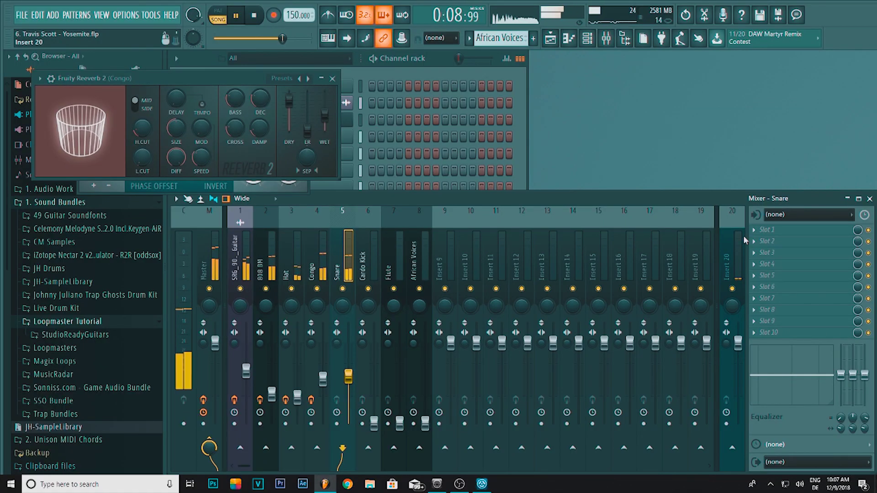
- Load a stereo enhancer with the For strings preset and Fruity Reeverb 2 in the Snare track's first two effect slots
{"action": "left_click", "coordinate": [775, 229]}
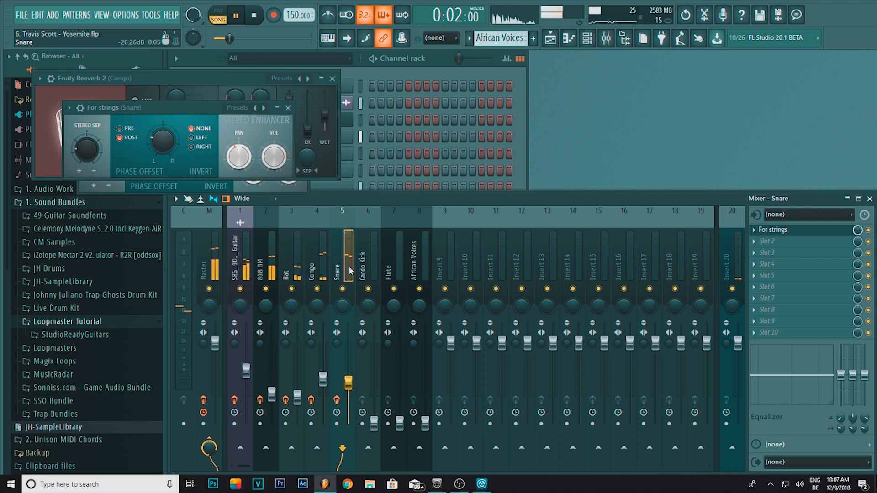
{"action": "left_click", "coordinate": [776, 241]}
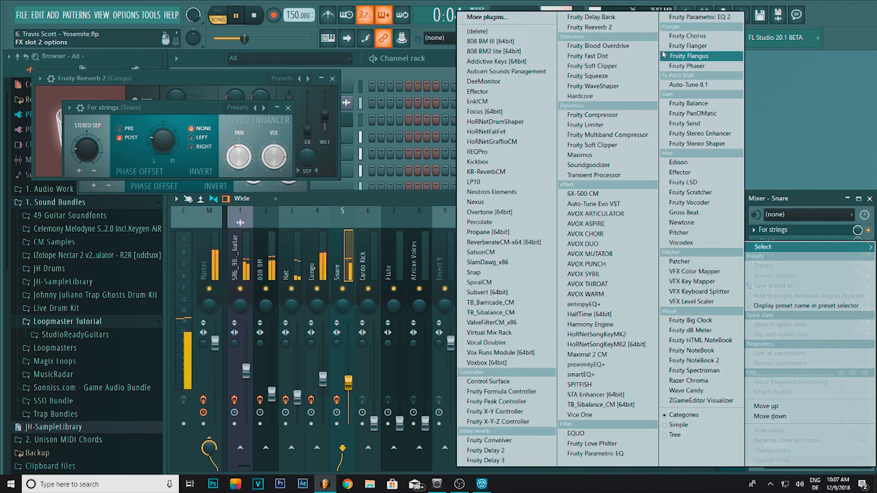
{"action": "left_click", "coordinate": [609, 28]}
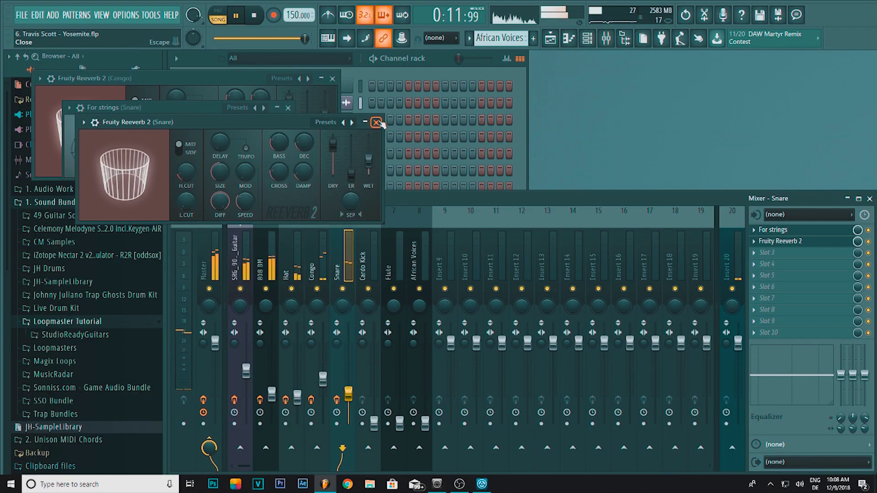
{"action": "left_click", "coordinate": [377, 122]}
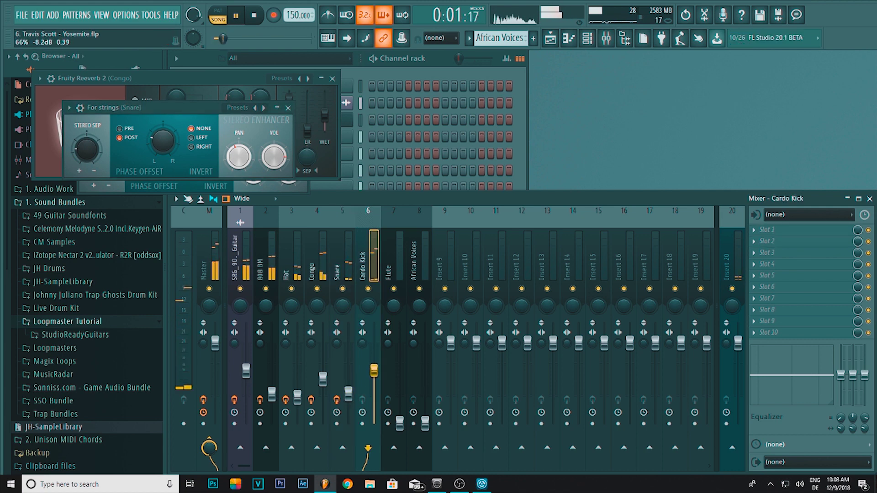
- Add Fruity Parametric EQ 2 to the Cardo Kick track and shape its lows with a band 3 boost and band 1 high-pass
{"action": "left_click", "coordinate": [776, 229]}
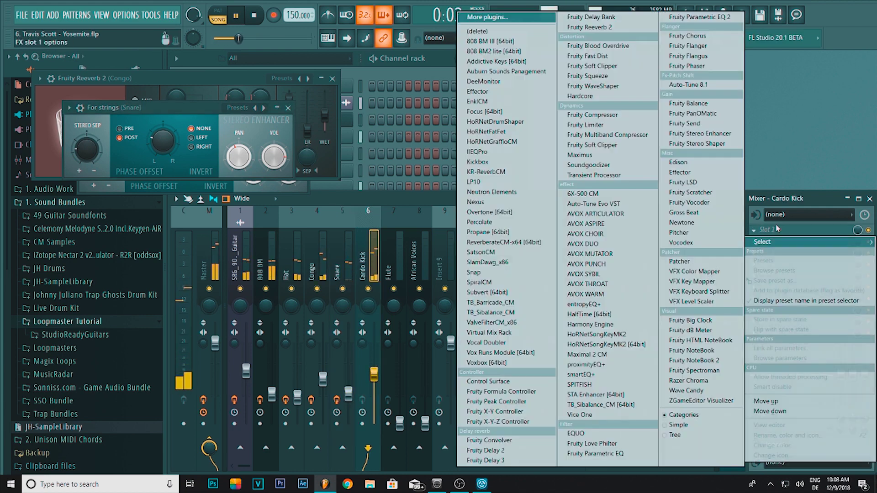
{"action": "left_click", "coordinate": [704, 17]}
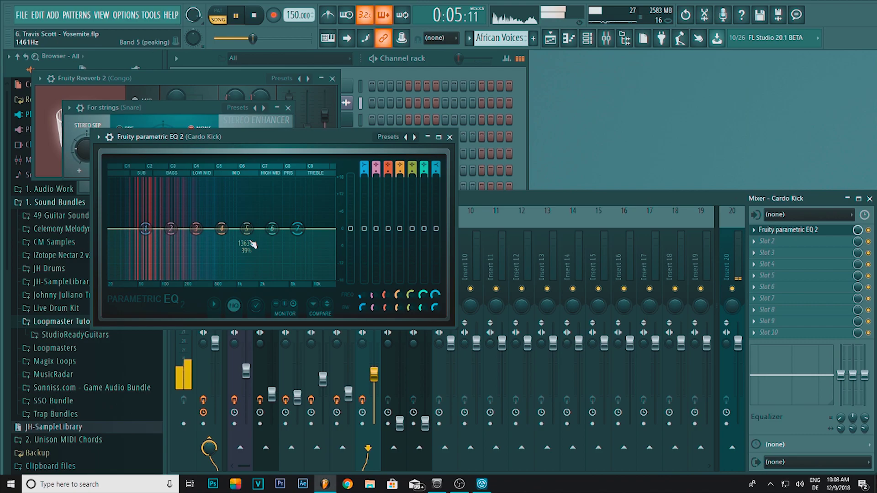
{"action": "left_click_drag", "start_coordinate": [194, 229], "coordinate": [168, 197]}
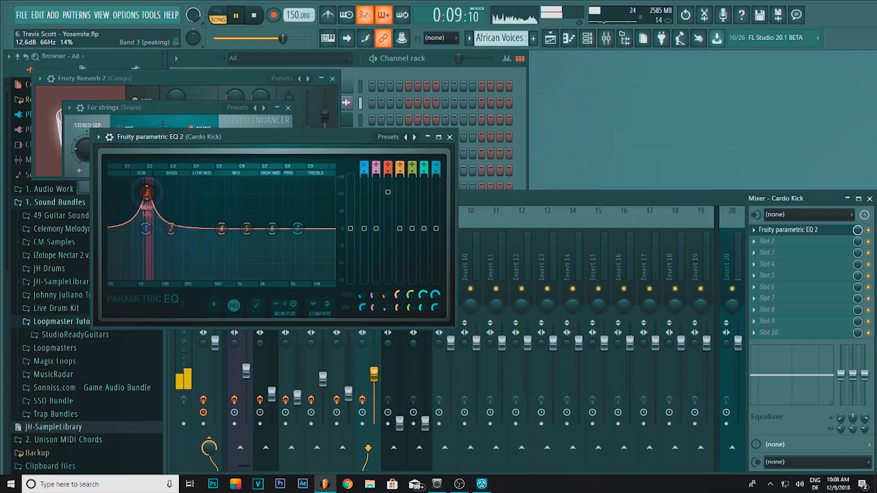
{"action": "scroll", "coordinate": [168, 206], "scroll_direction": "up", "scroll_amount": 1}
{"action": "left_click_drag", "start_coordinate": [167, 204], "coordinate": [168, 210]}
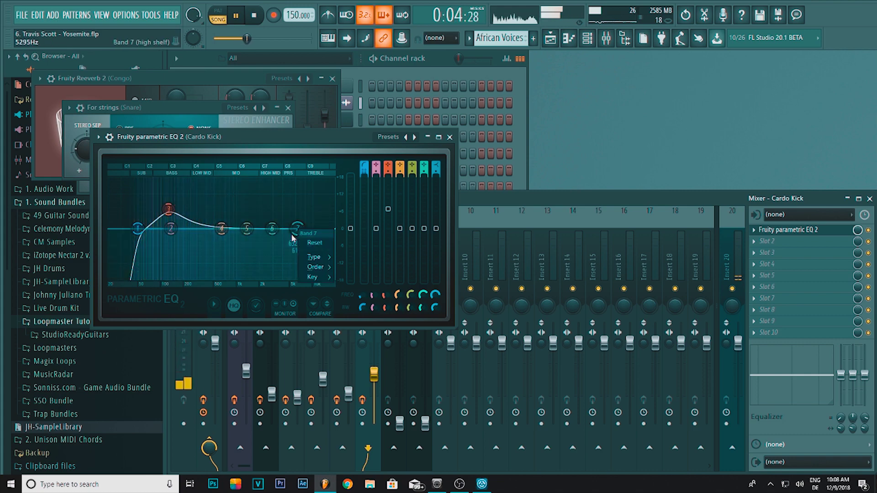
- Low-pass the Cardo Kick with EQ band 7 and add AVOX WARM to its second effect slot
{"action": "right_click", "coordinate": [292, 238]}
{"action": "left_click", "coordinate": [358, 328]}
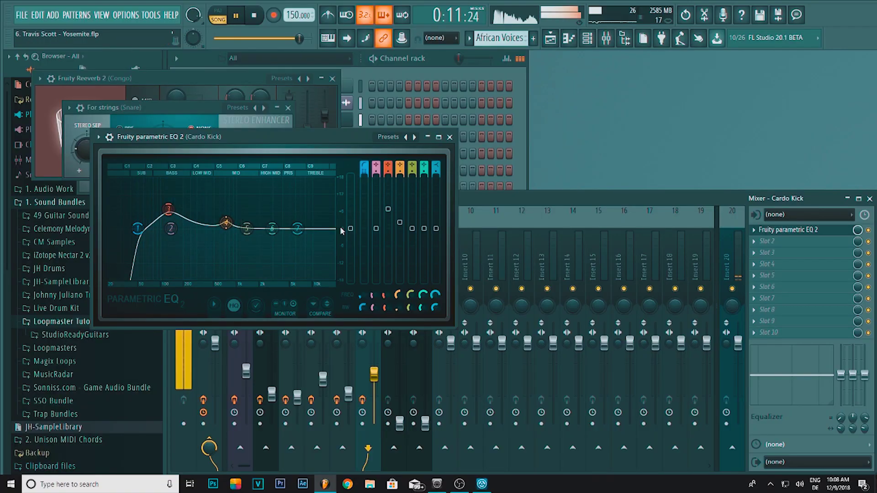
{"action": "mouse_move", "coordinate": [302, 233]}
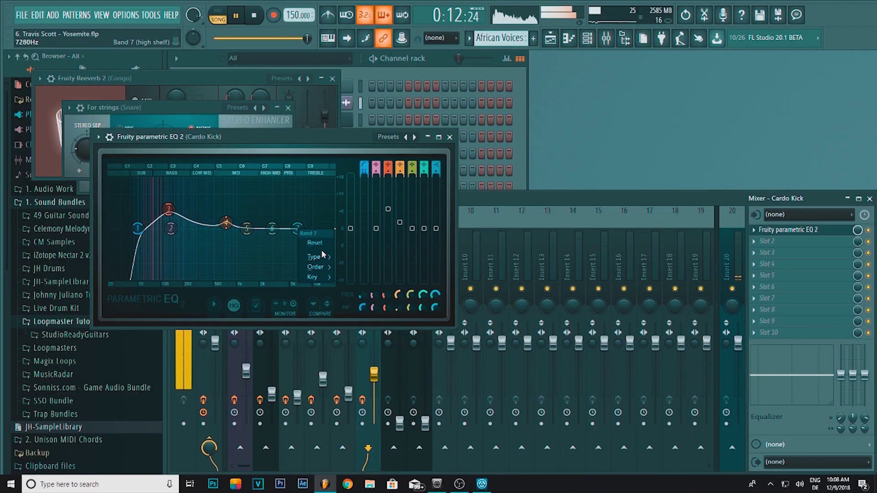
{"action": "left_click", "coordinate": [364, 268]}
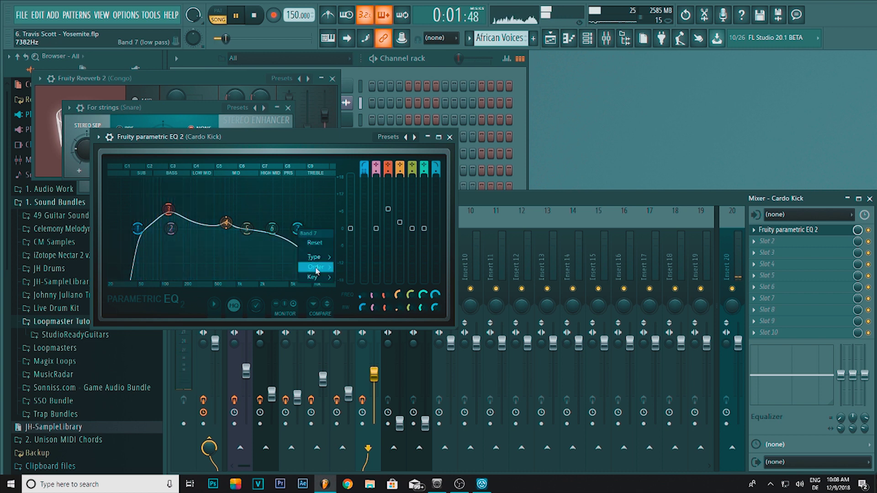
{"action": "left_click_drag", "start_coordinate": [302, 226], "coordinate": [293, 228]}
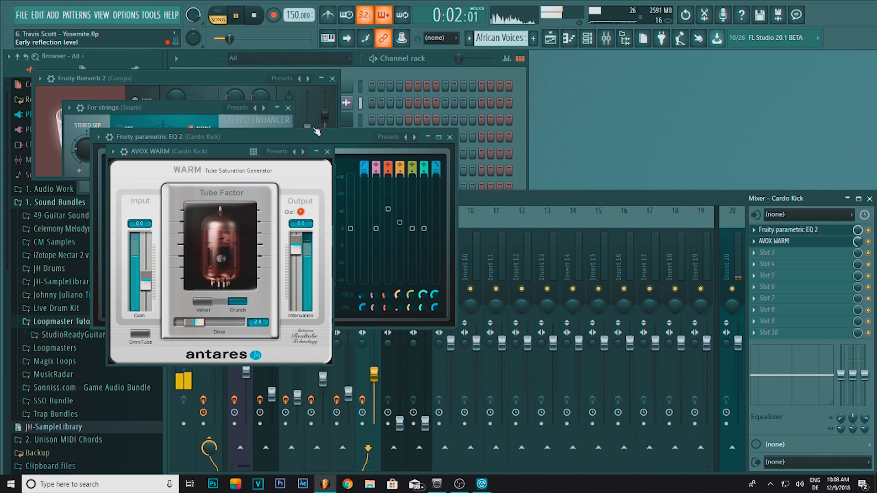
{"action": "left_click", "coordinate": [327, 153]}
{"action": "left_click", "coordinate": [449, 137]}
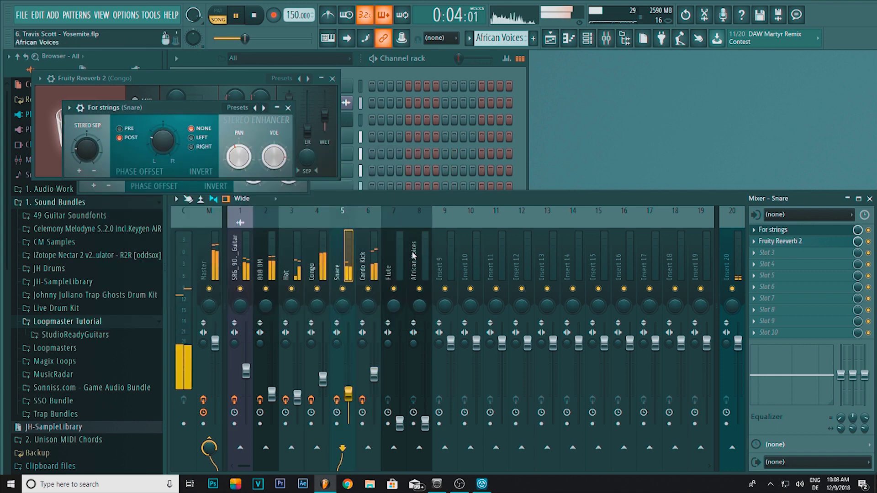
- Raise the Flute track's fader and add Fruity Reeverb 2, adjusting its decay and wet level
{"action": "left_click_drag", "start_coordinate": [399, 423], "coordinate": [399, 395]}
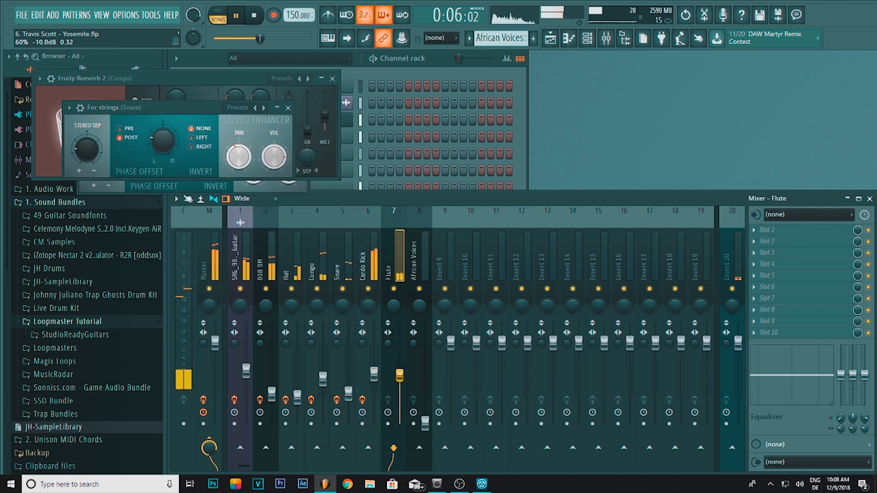
{"action": "left_click", "coordinate": [788, 229]}
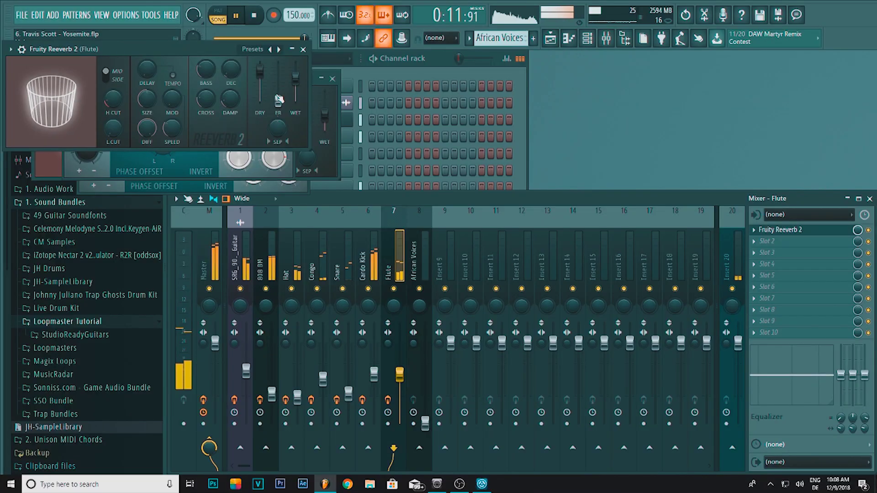
{"action": "left_click_drag", "start_coordinate": [230, 70], "coordinate": [231, 58]}
{"action": "left_click_drag", "start_coordinate": [295, 80], "coordinate": [295, 77]}
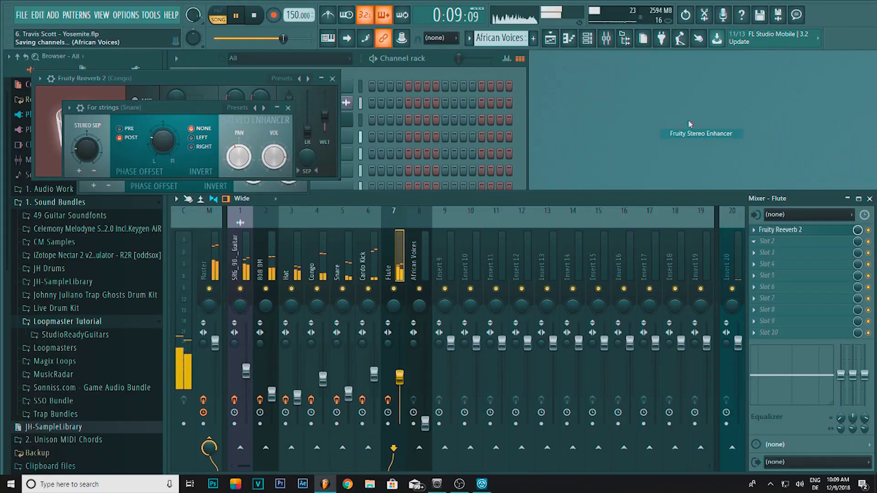
- Add Fruity Stereo Enhancer with the For strings preset to the Flute track's second effect slot
{"action": "right_click", "coordinate": [220, 65]}
{"action": "left_click", "coordinate": [233, 76]}
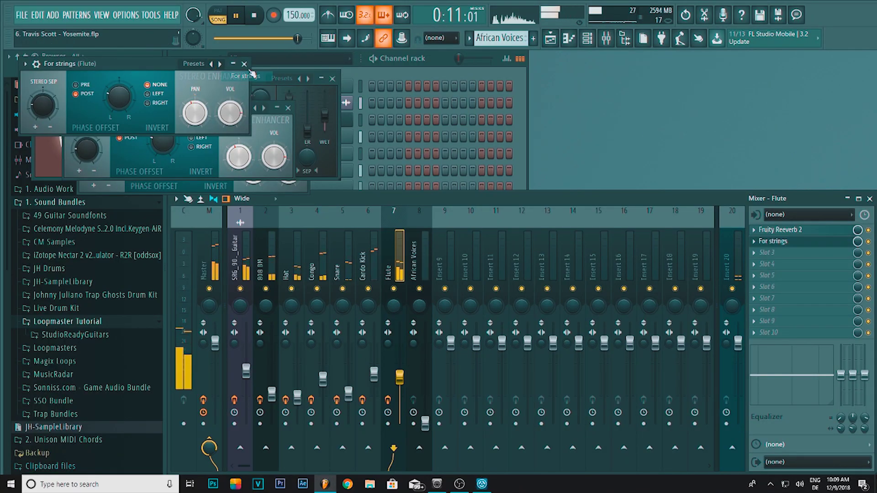
{"action": "left_click", "coordinate": [245, 64]}
{"action": "left_click", "coordinate": [400, 263]}
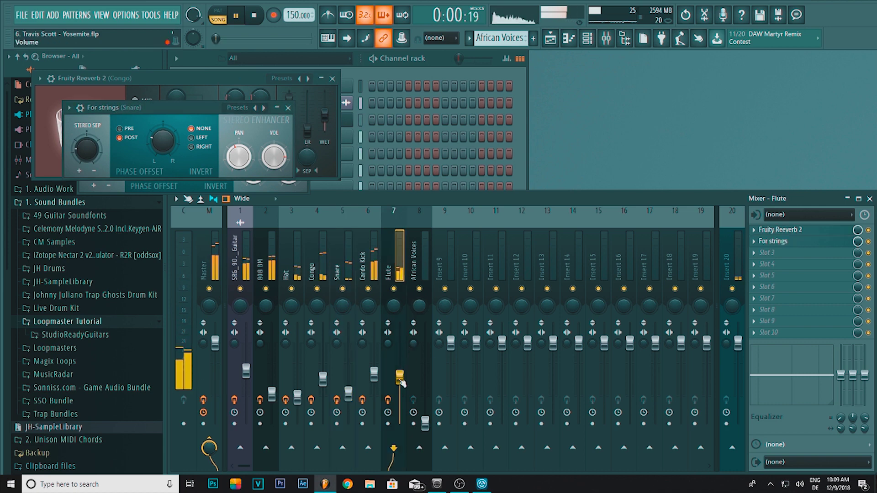
- Raise the African Voices track's fader and add Fruity Stereo Enhancer with the For strings preset
{"action": "left_click", "coordinate": [424, 423]}
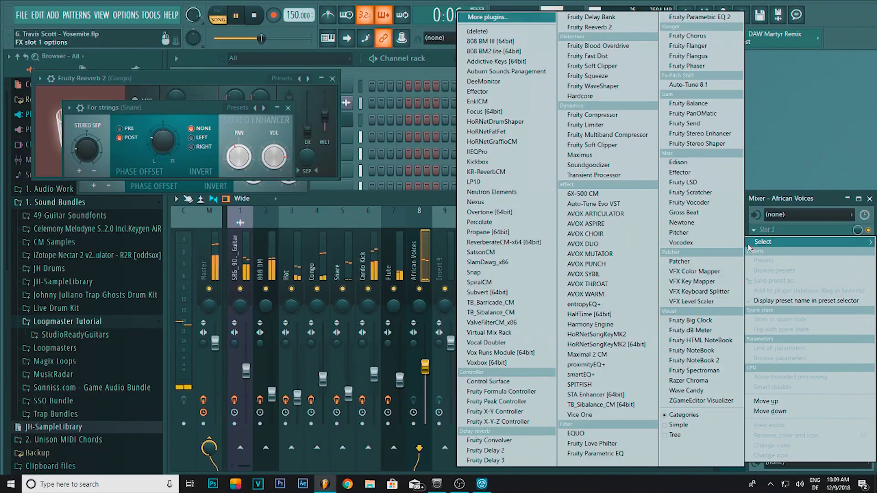
{"action": "left_click", "coordinate": [708, 137]}
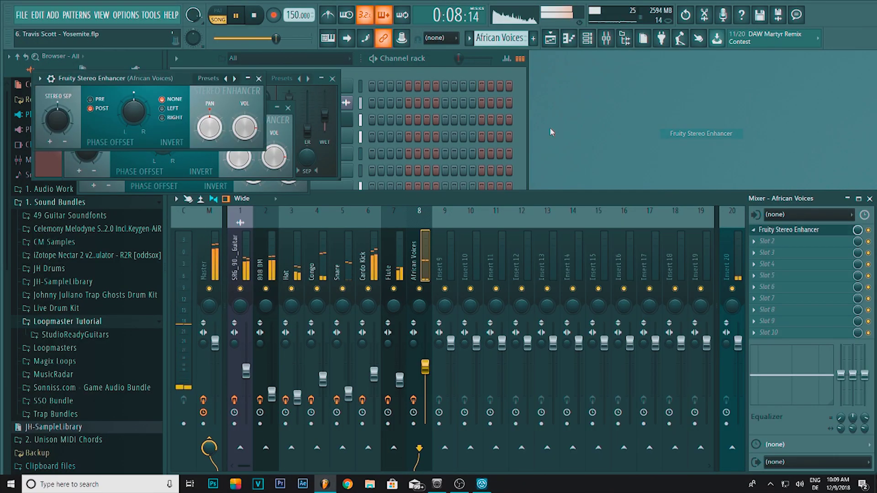
{"action": "left_click", "coordinate": [233, 79]}
{"action": "left_click", "coordinate": [254, 94]}
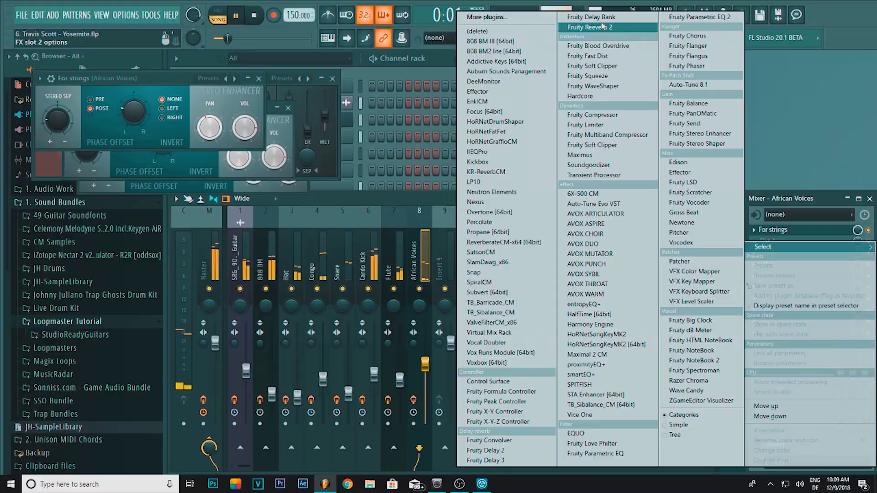
- Add Fruity Reeverb 2 to the African Voices track's second effect slot and balance the track's level
{"action": "left_click", "coordinate": [712, 59]}
{"action": "left_click_drag", "start_coordinate": [340, 132], "coordinate": [340, 127]}
{"action": "left_click_drag", "start_coordinate": [273, 115], "coordinate": [274, 89]}
{"action": "left_click_drag", "start_coordinate": [321, 129], "coordinate": [321, 144]}
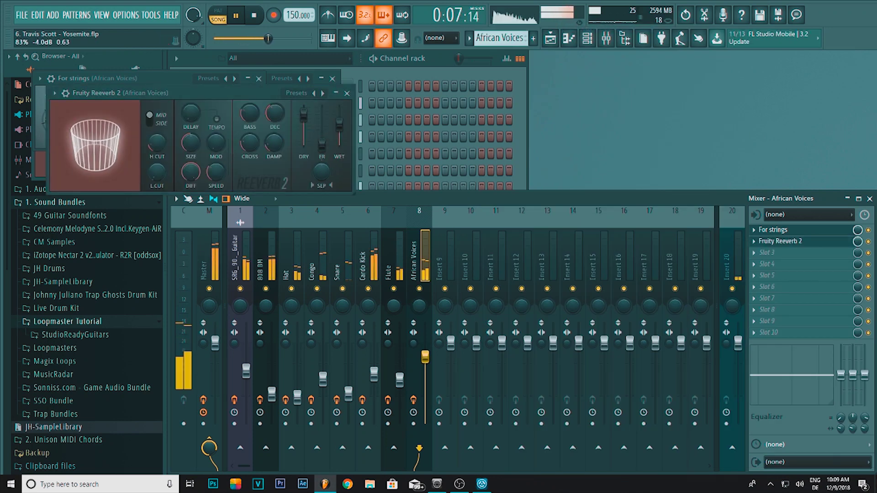
{"action": "left_click_drag", "start_coordinate": [425, 359], "coordinate": [424, 365]}
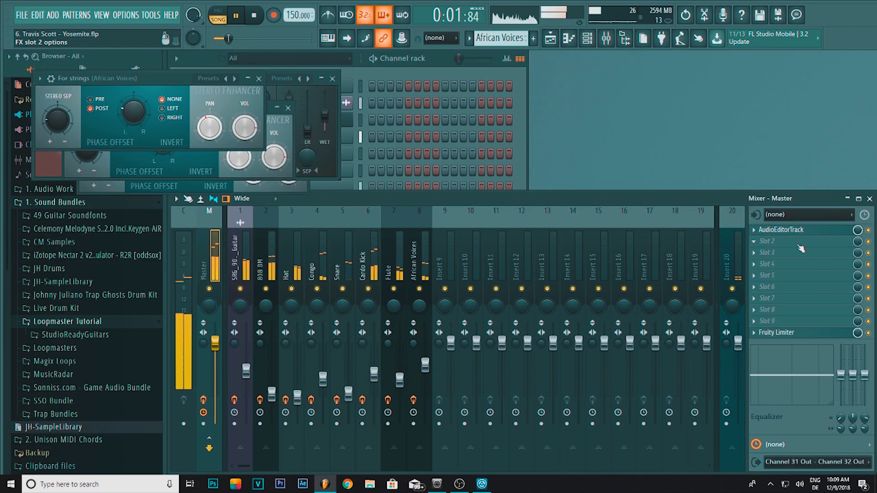
- Open the plugin choices for the Master track's second effect slot
{"action": "left_click", "coordinate": [781, 242]}
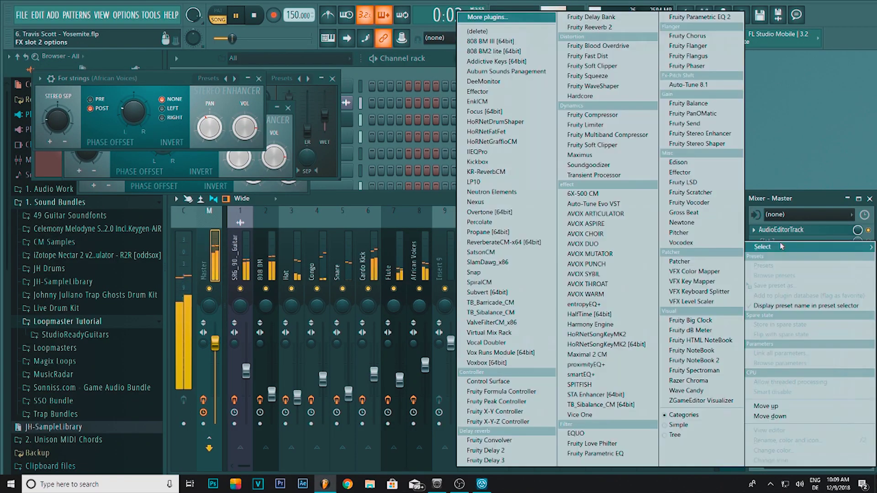
{"action": "left_click", "coordinate": [818, 199]}
{"action": "left_click", "coordinate": [765, 246]}
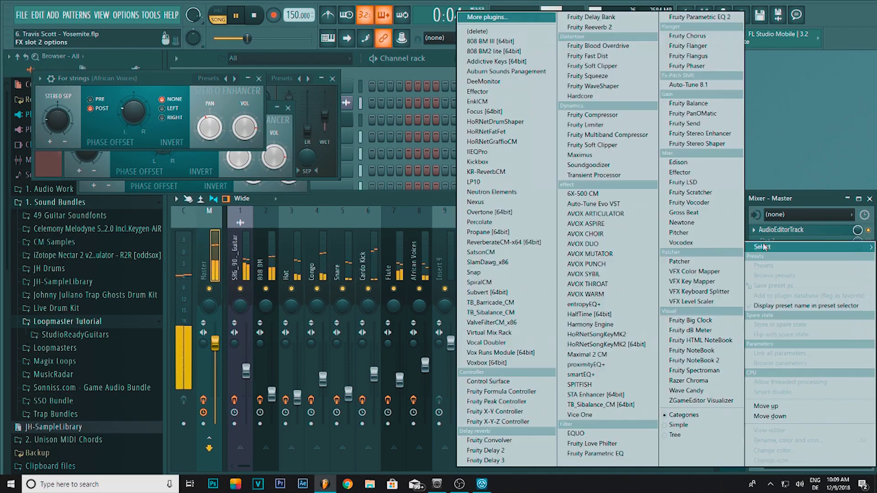